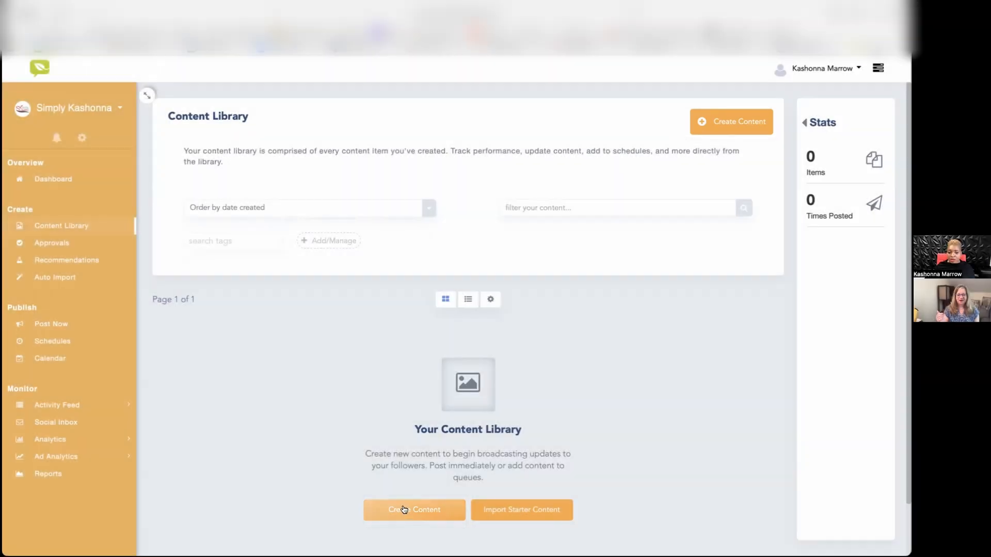
Step: Create a new content item and check its Facebook and Instagram previews
{"action": "left_click", "coordinate": [402, 509]}
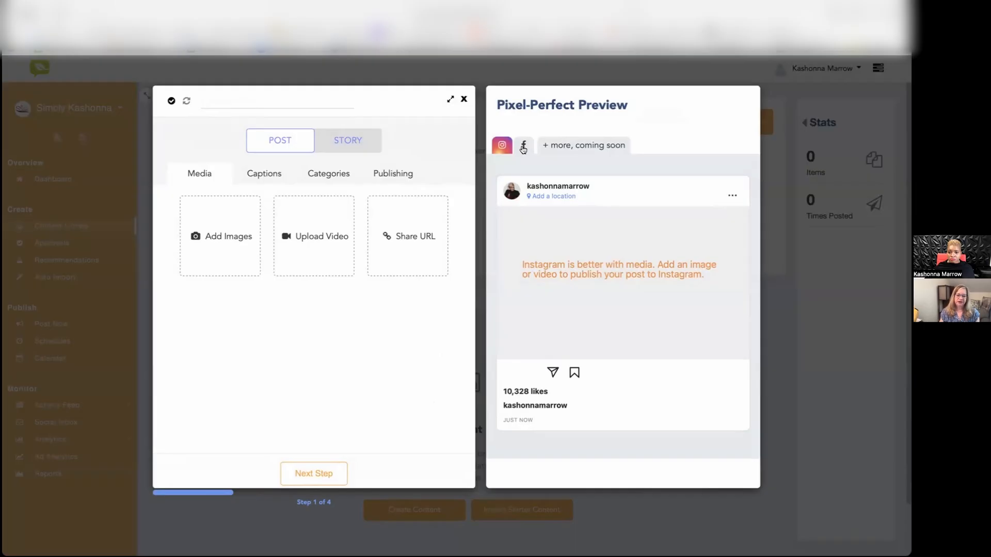
{"action": "left_click", "coordinate": [523, 149]}
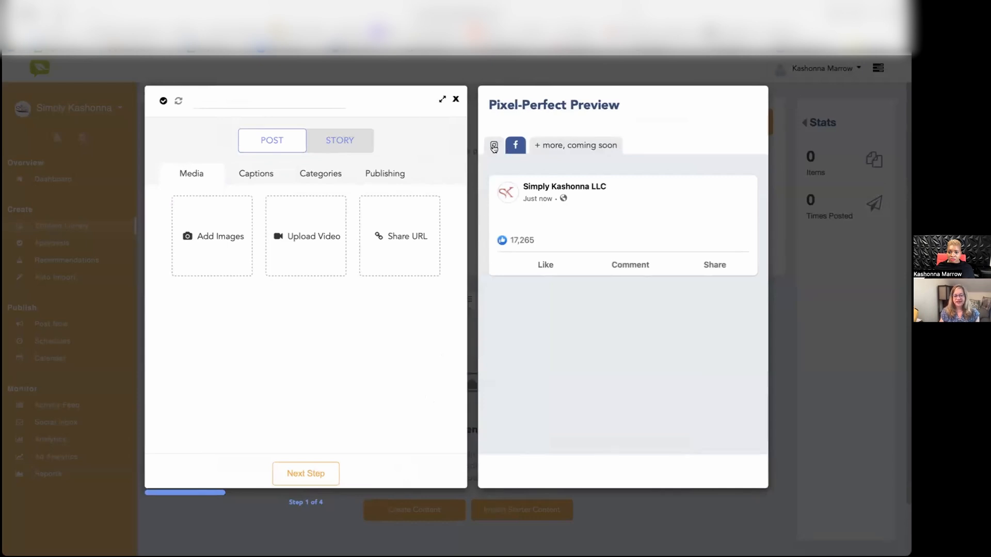
{"action": "left_click", "coordinate": [494, 146]}
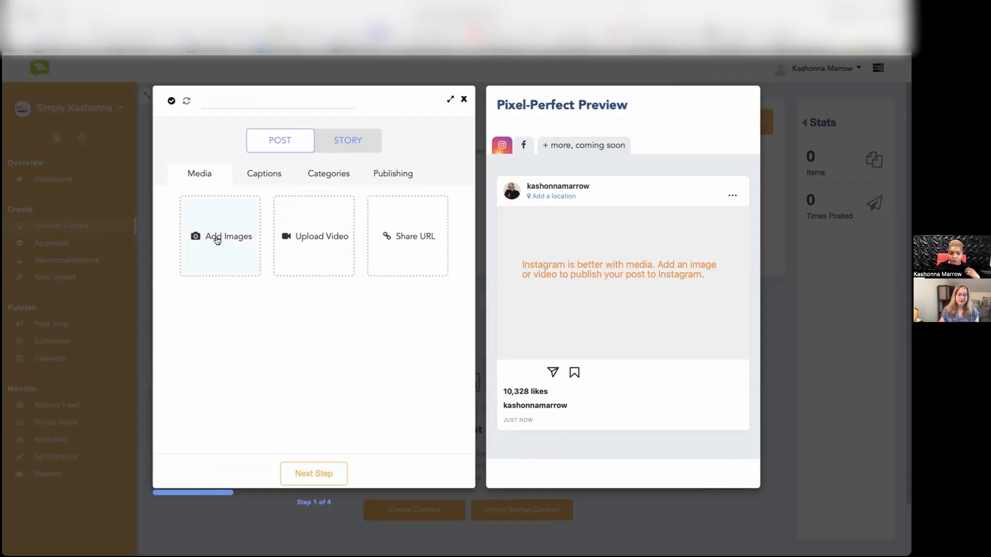
Step: Start adding a custom Canva-designed image to the post and browse all available Canva sizes
{"action": "left_click", "coordinate": [215, 238]}
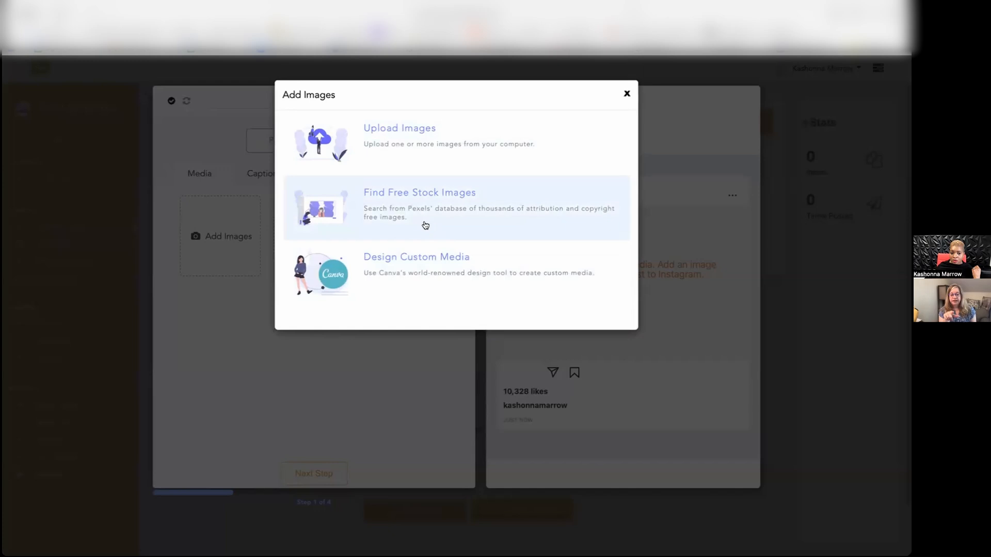
{"action": "left_click", "coordinate": [424, 262]}
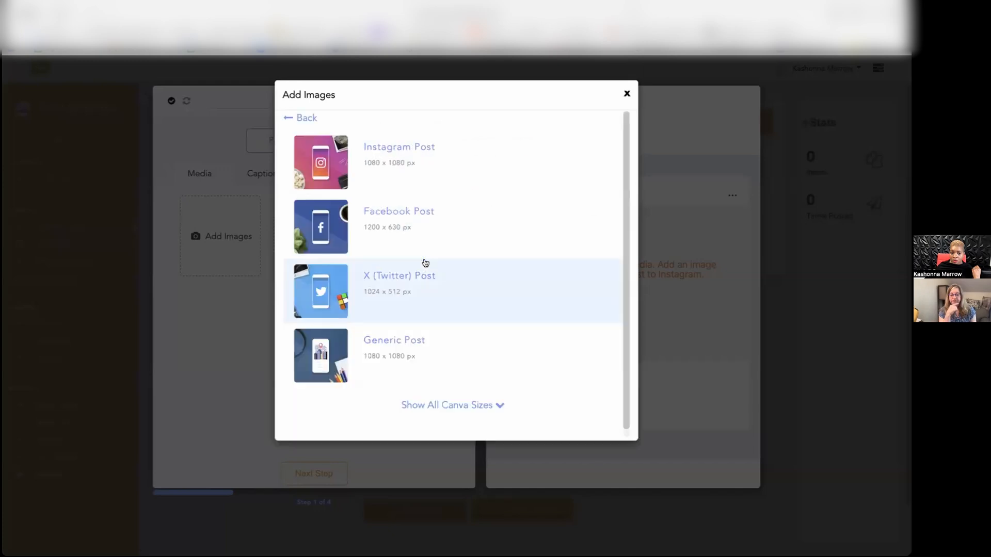
{"action": "scroll", "coordinate": [426, 263], "scroll_direction": "down", "scroll_amount": 1}
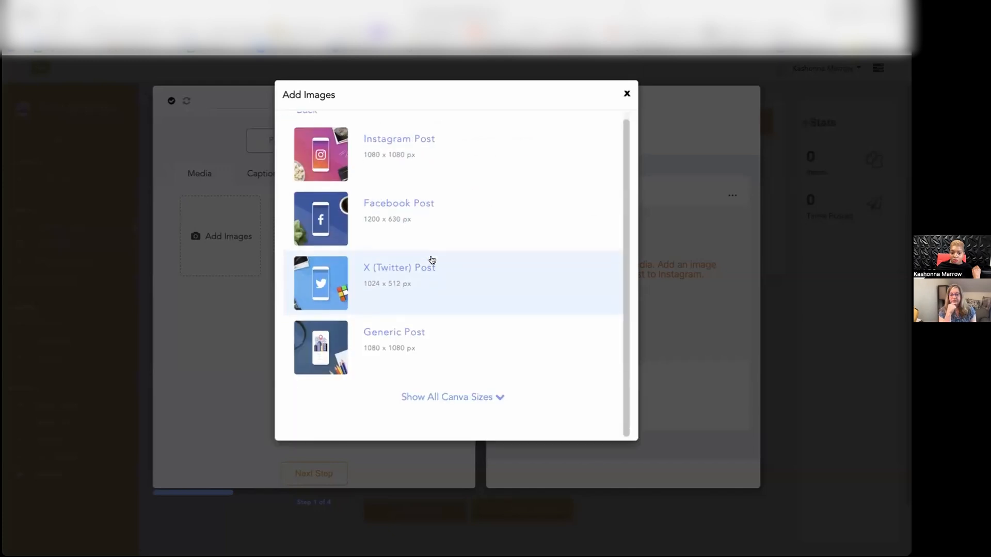
{"action": "scroll", "coordinate": [463, 312], "scroll_direction": "up", "scroll_amount": 1}
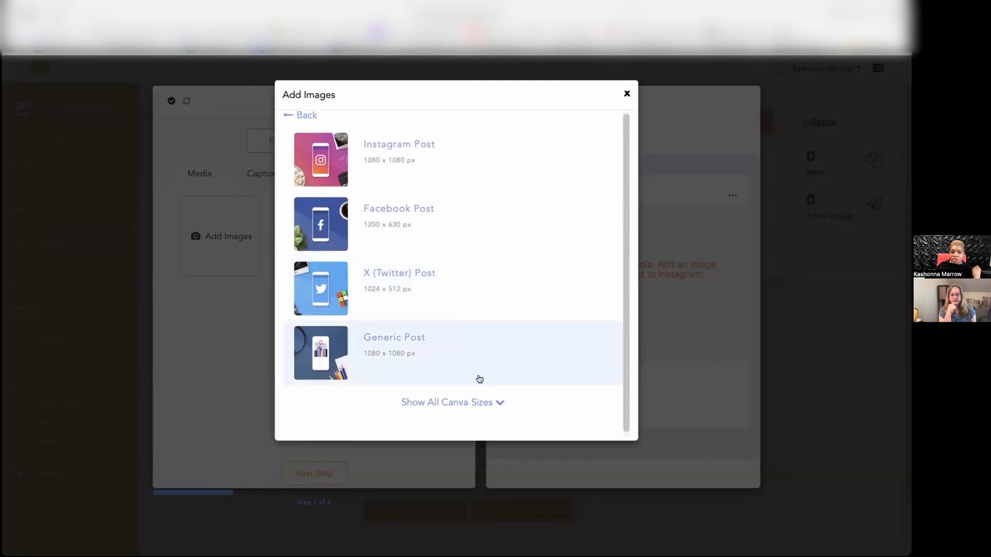
{"action": "left_click", "coordinate": [478, 402]}
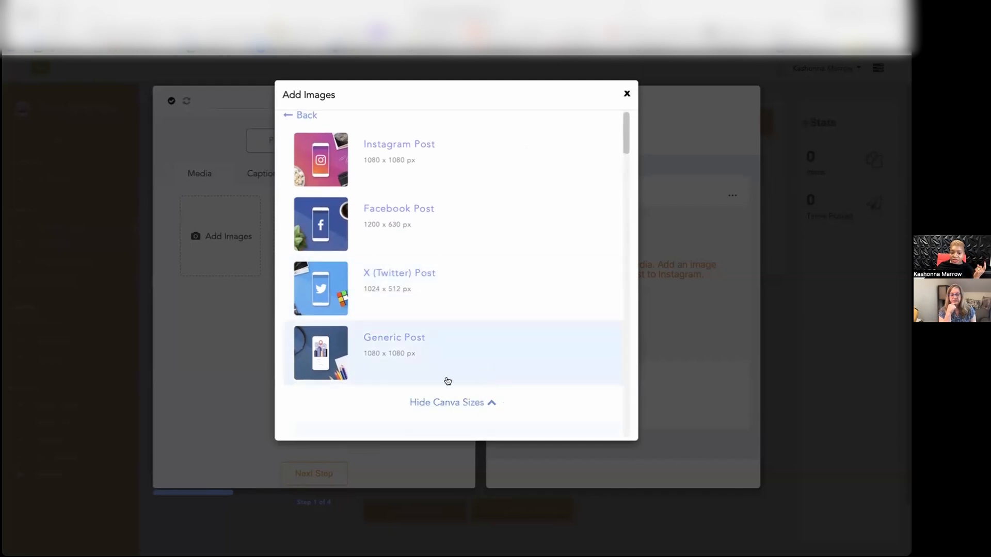
{"action": "scroll", "coordinate": [448, 323], "scroll_direction": "down", "scroll_amount": 2}
{"action": "scroll", "coordinate": [449, 323], "scroll_direction": "down", "scroll_amount": 4}
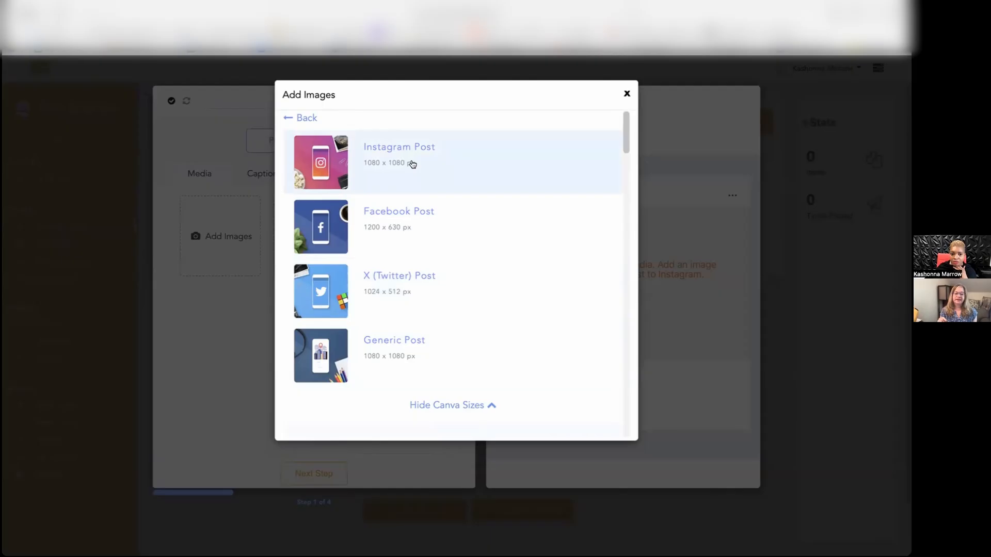
Step: Make a 1080 x 1080 px Instagram Post design from the "3 Tips to Improve Your Mental Health" cover page and save it to the post
{"action": "left_click", "coordinate": [413, 164]}
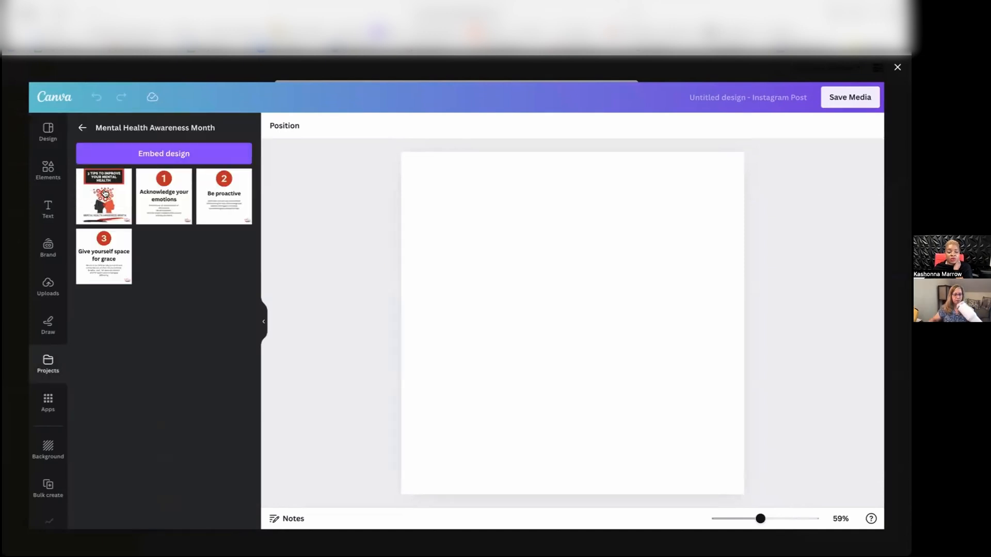
{"action": "left_click", "coordinate": [105, 193]}
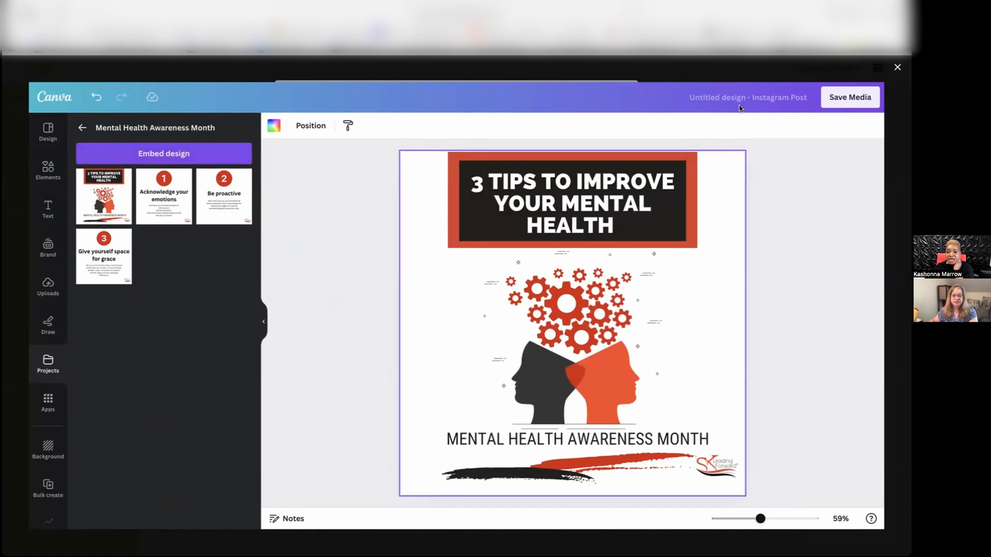
{"action": "left_click", "coordinate": [845, 103]}
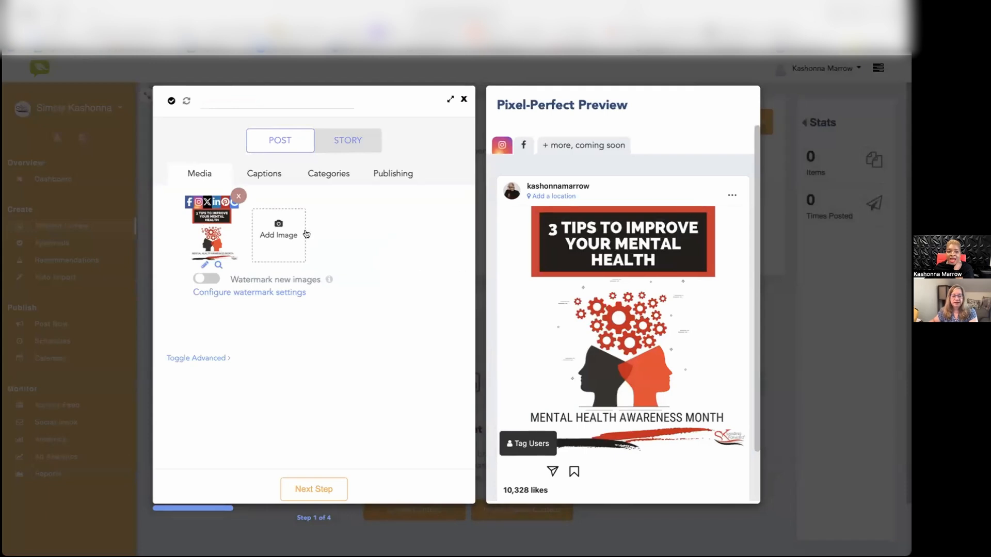
Step: Start another Instagram Post design and place the "Acknowledge your emotions" page from the Mental Health Awareness Month project in it
{"action": "left_click", "coordinate": [286, 236]}
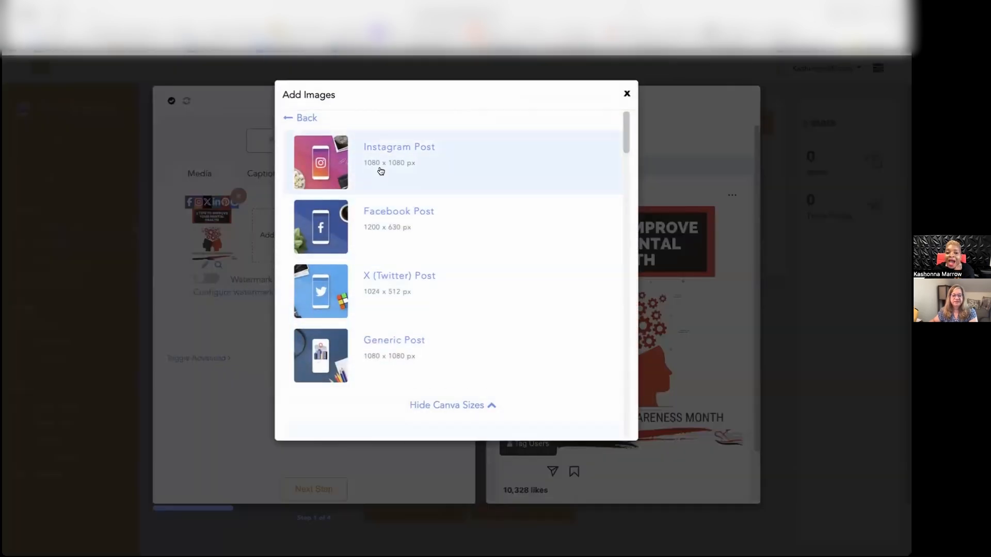
{"action": "left_click", "coordinate": [381, 171]}
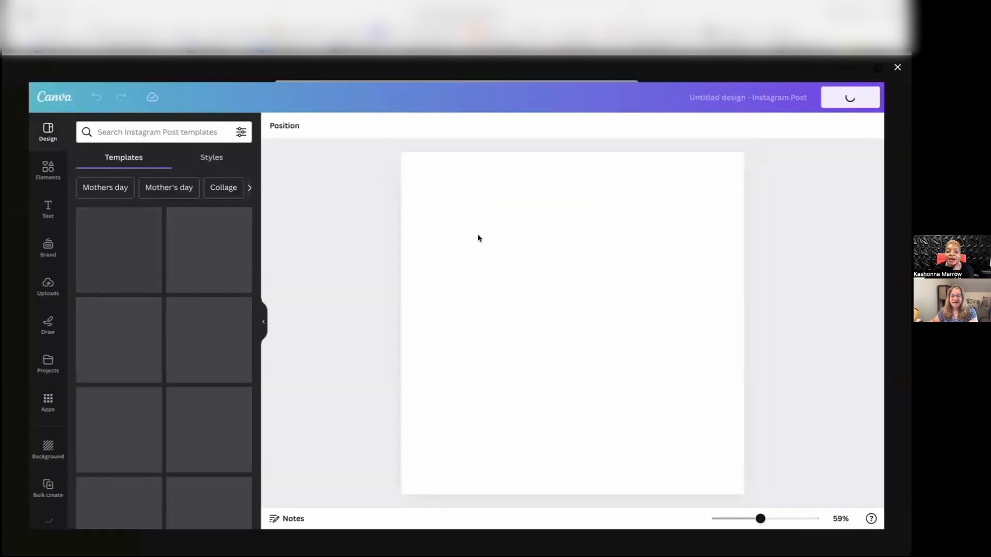
{"action": "left_click", "coordinate": [48, 362]}
{"action": "left_click", "coordinate": [204, 274]}
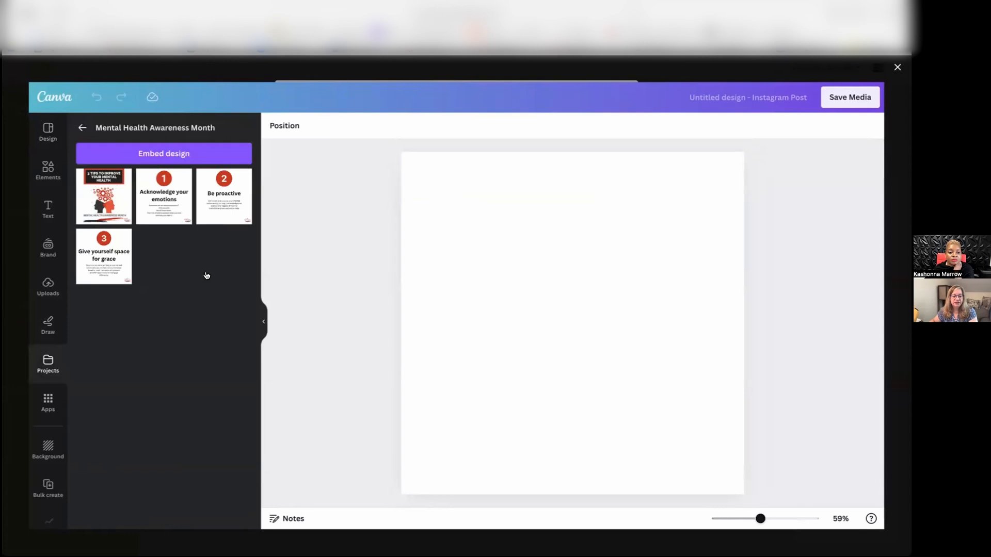
{"action": "left_click", "coordinate": [167, 189]}
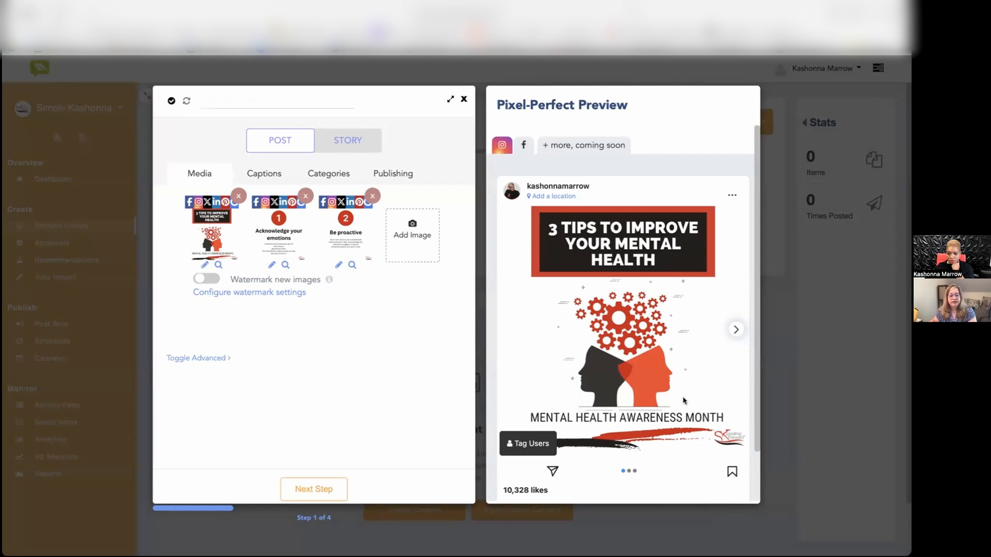
Step: Preview the second carousel image and open the "Acknowledge your emotions" image for editing
{"action": "left_click", "coordinate": [735, 329]}
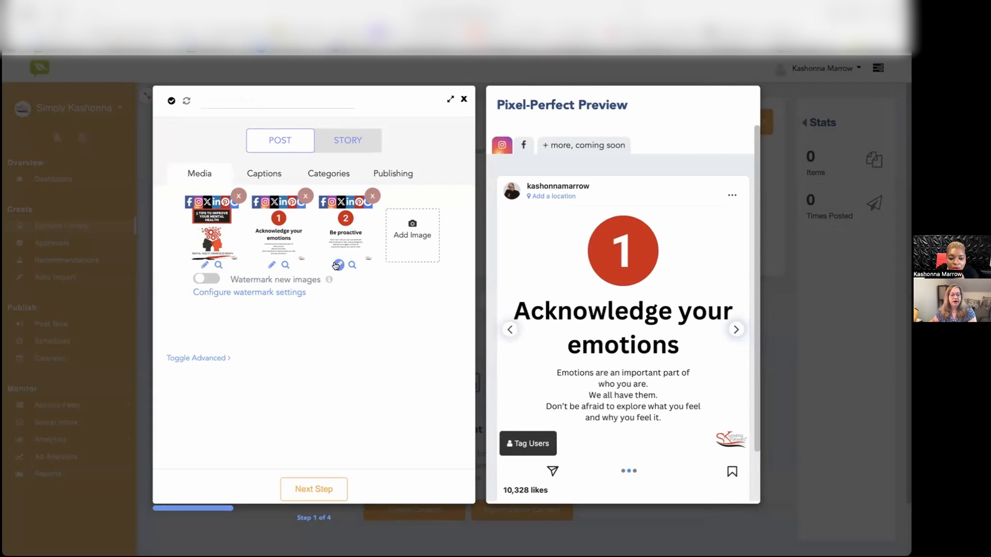
{"action": "left_click", "coordinate": [269, 265]}
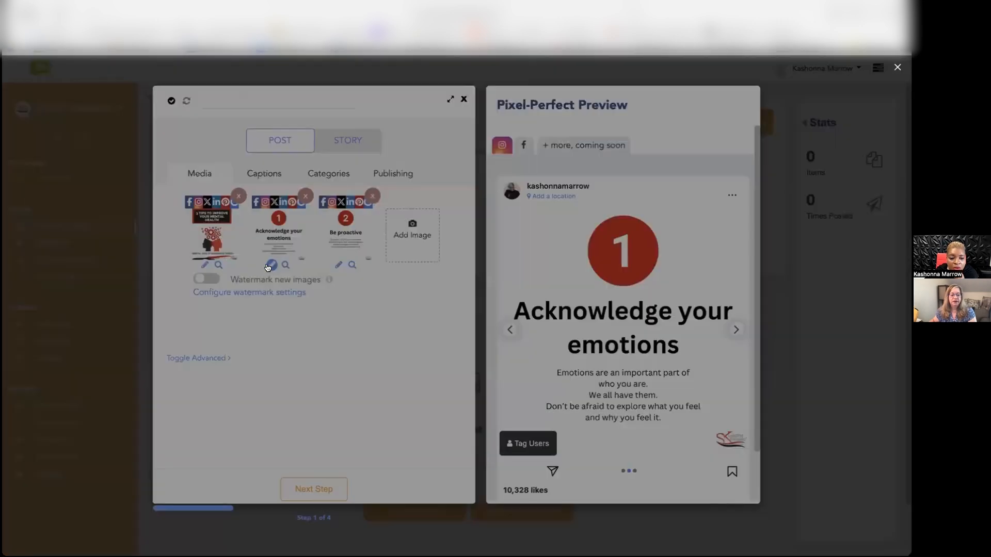
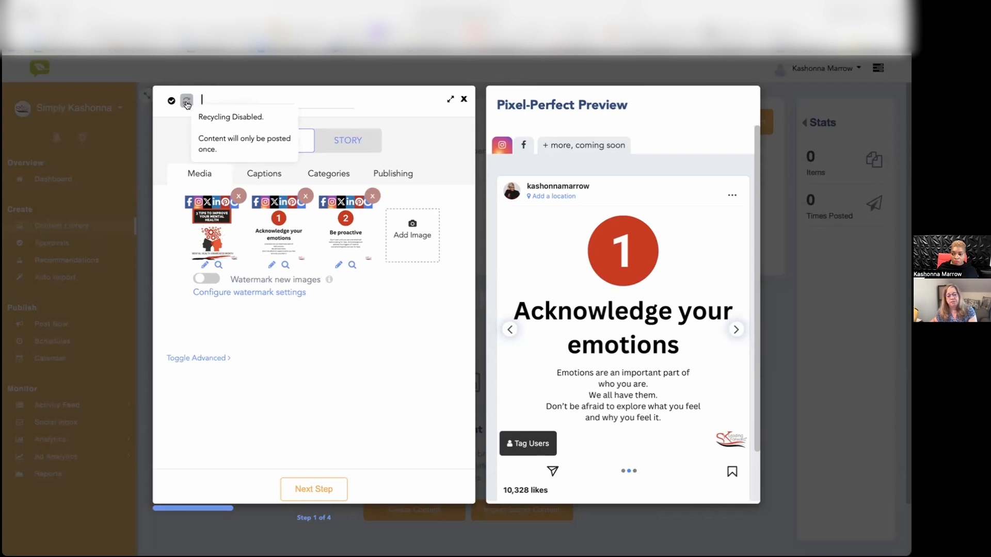
Step: Enable recycling for the content, title it "Test" and open its captions
{"action": "left_click", "coordinate": [187, 105]}
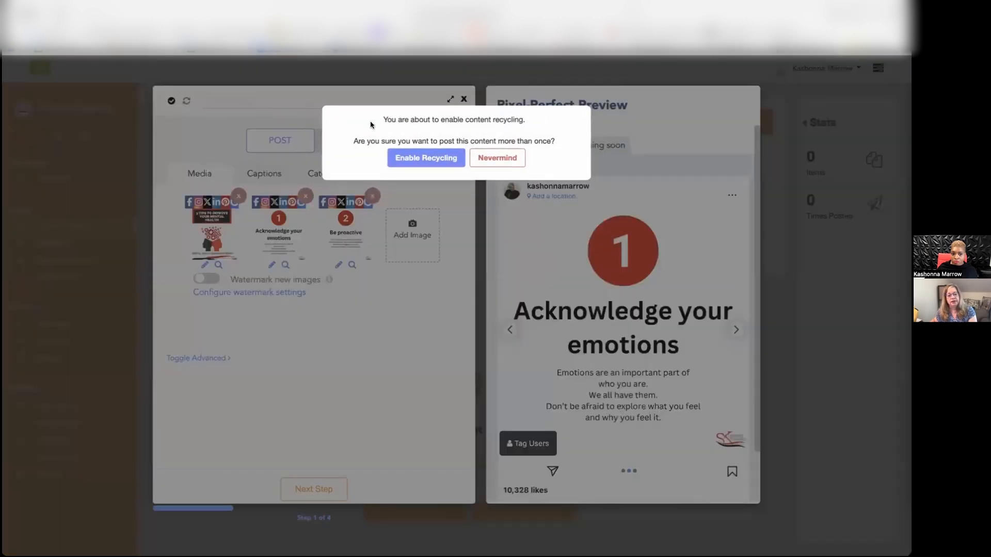
{"action": "left_click", "coordinate": [441, 159]}
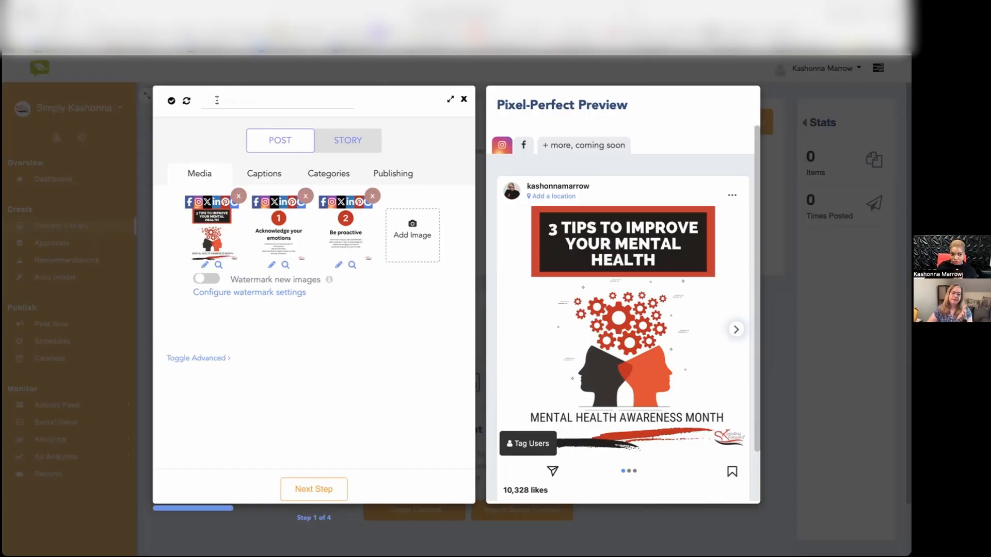
{"action": "type", "text": "Test"}
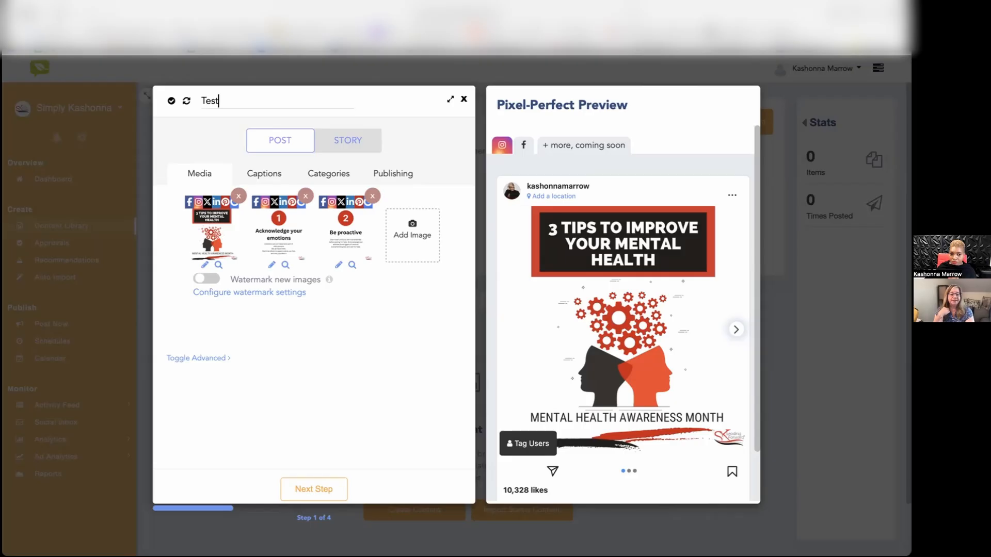
{"action": "left_click", "coordinate": [264, 172]}
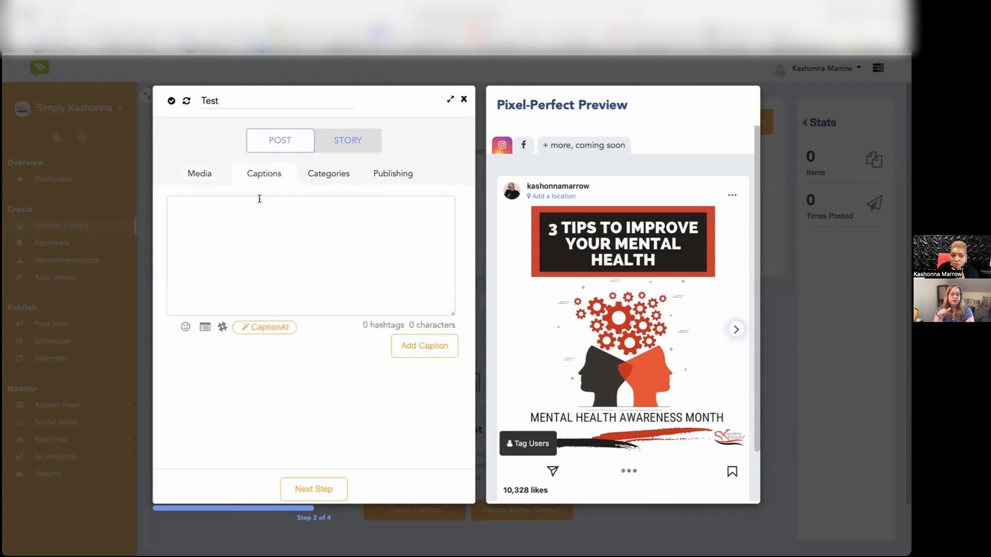
{"action": "left_click", "coordinate": [346, 142]}
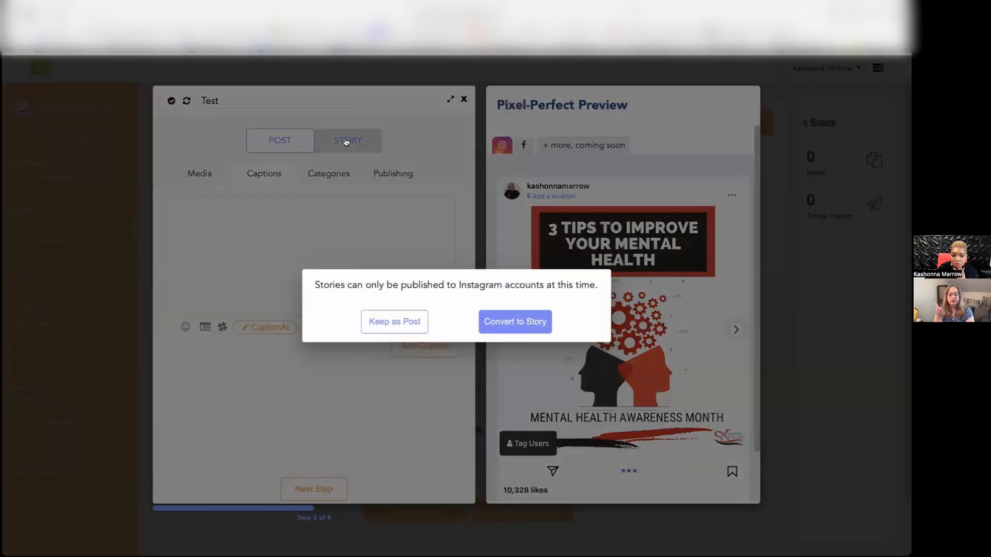
{"action": "left_click", "coordinate": [490, 330]}
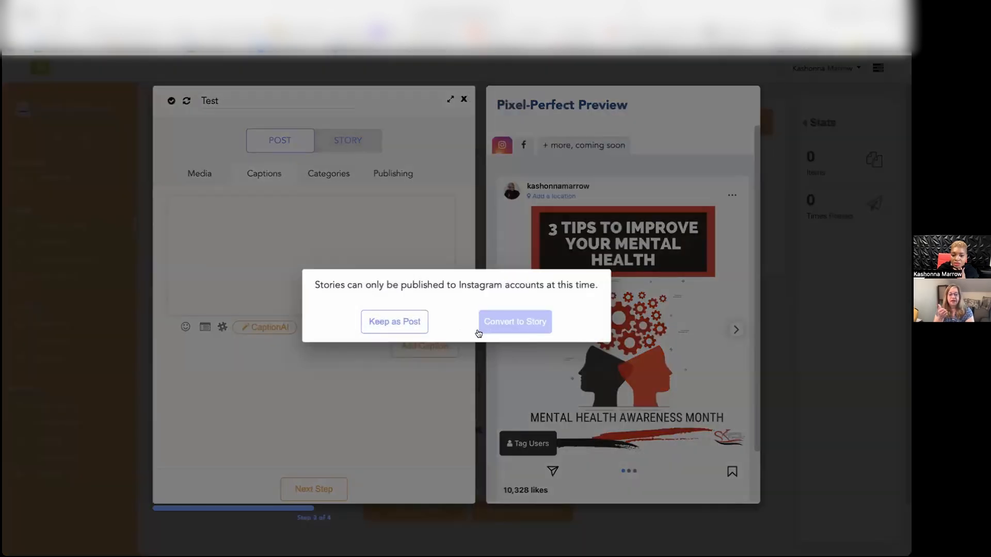
{"action": "left_click", "coordinate": [405, 328]}
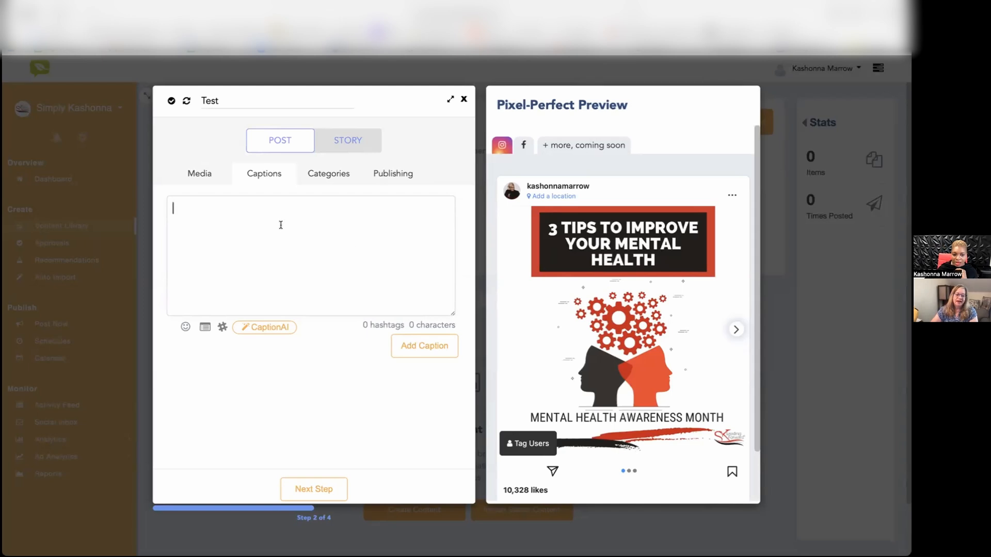
Step: Write the caption "mental health is important" and end it with the smiling face with smiling eyes emoji
{"action": "left_click", "coordinate": [265, 282]}
{"action": "type", "text": "testi"}
{"action": "key", "text": "BackSpace"}
{"action": "key", "text": "BackSpace"}
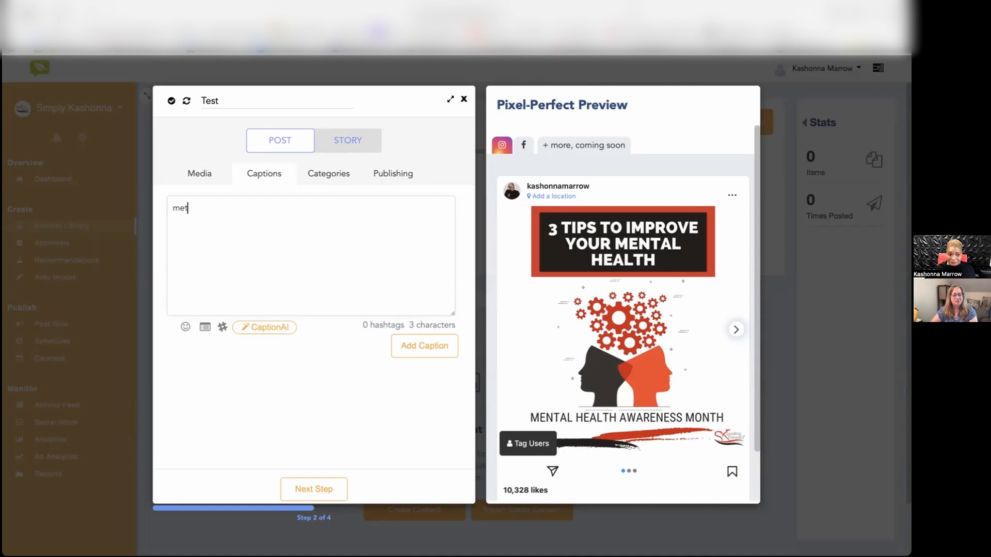
{"action": "type", "text": "mental health is important"}
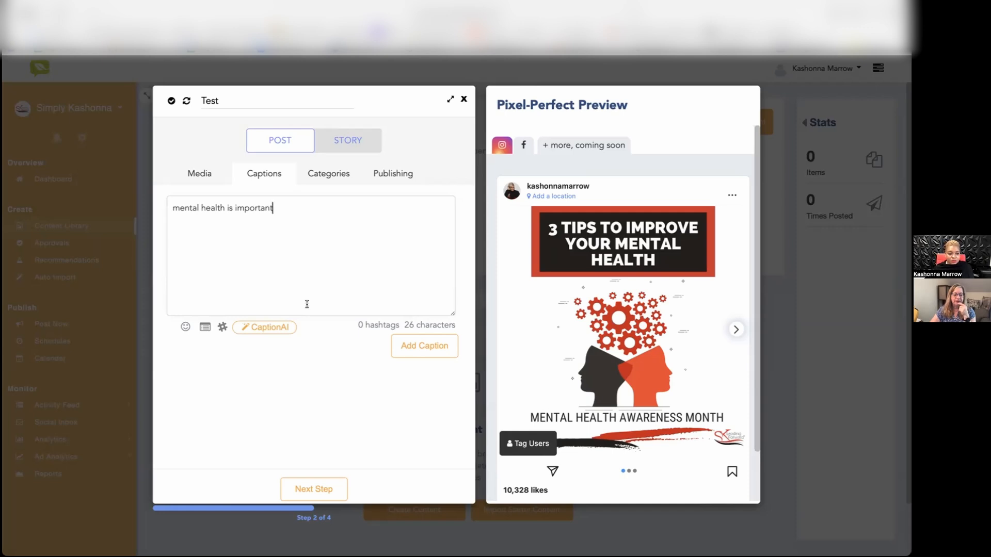
{"action": "left_click", "coordinate": [185, 327]}
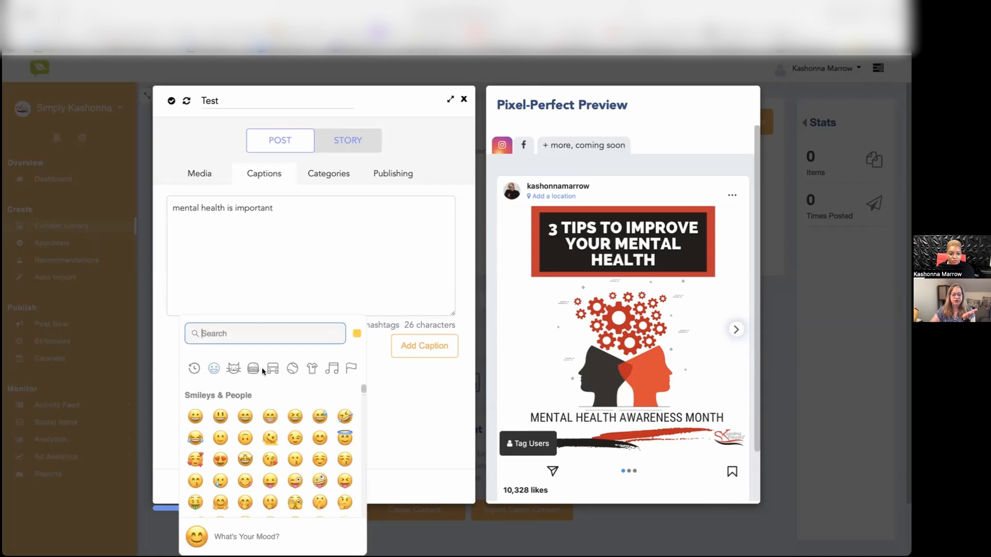
{"action": "left_click", "coordinate": [316, 439]}
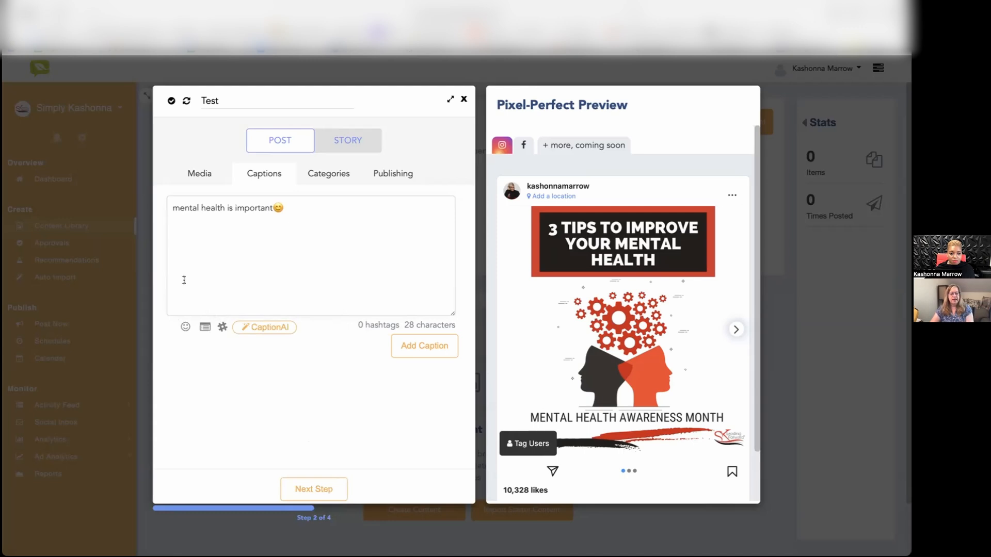
Step: Split the caption into separate versions per social network and view the LinkedIn, YouTube, Pinterest and Facebook ones
{"action": "left_click", "coordinate": [205, 327]}
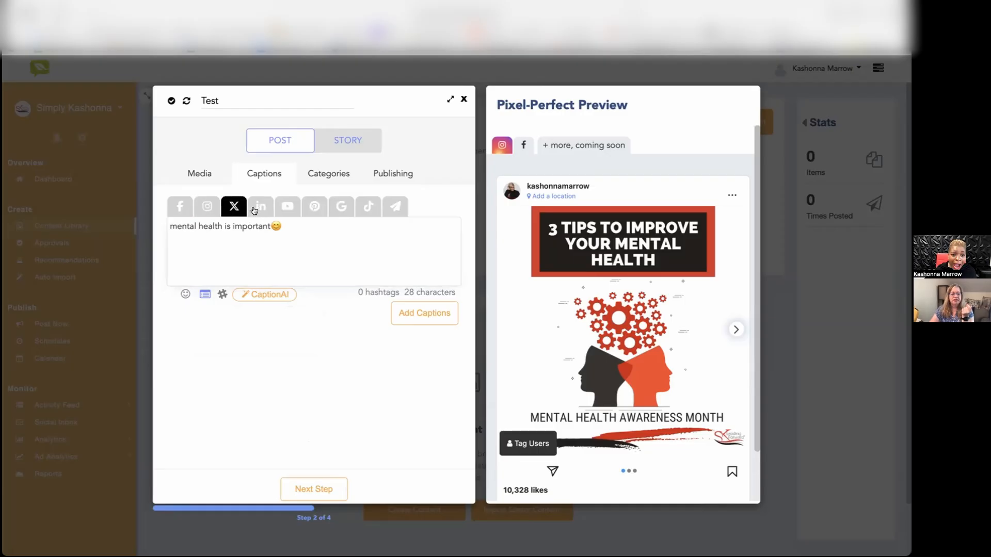
{"action": "left_click", "coordinate": [263, 209]}
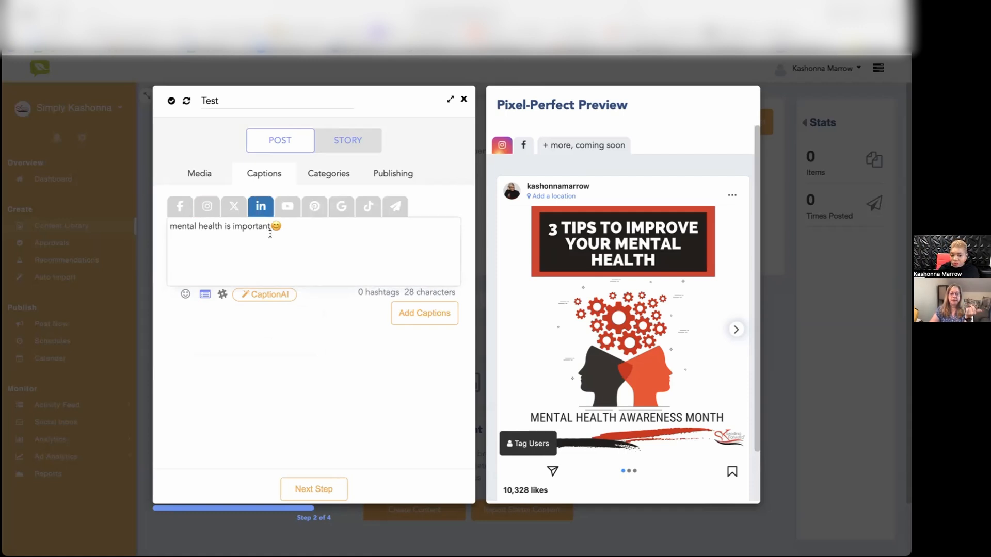
{"action": "left_click", "coordinate": [288, 210]}
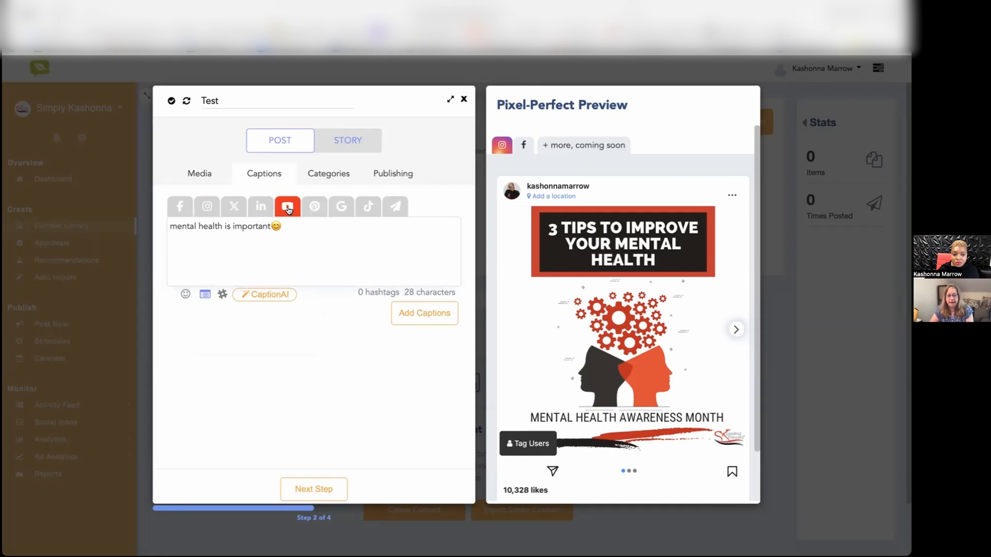
{"action": "left_click", "coordinate": [313, 210]}
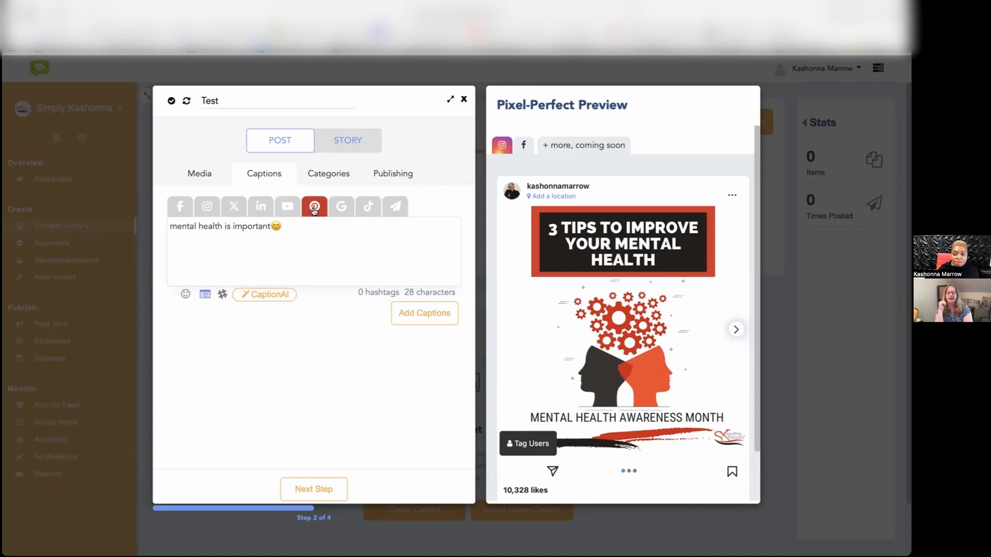
{"action": "left_click", "coordinate": [180, 209]}
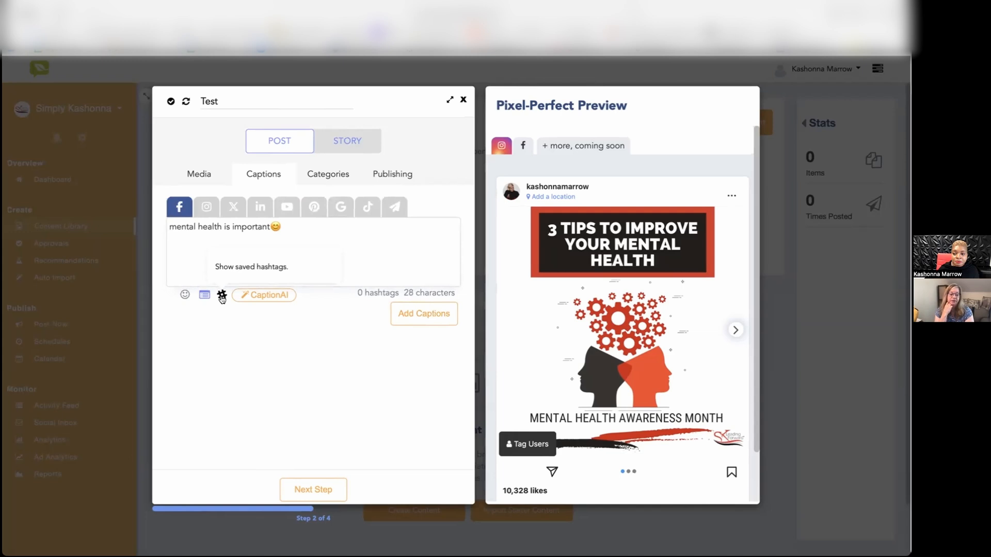
Step: Create a saved hashtag collection named "Always" containing the brand's own hashtag, #training and #development
{"action": "left_click", "coordinate": [222, 295]}
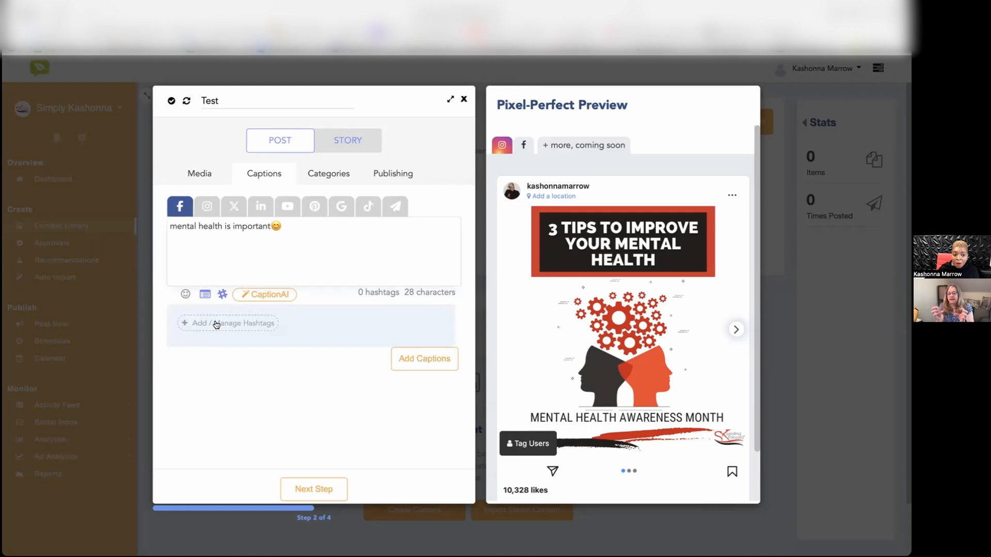
{"action": "left_click", "coordinate": [216, 323]}
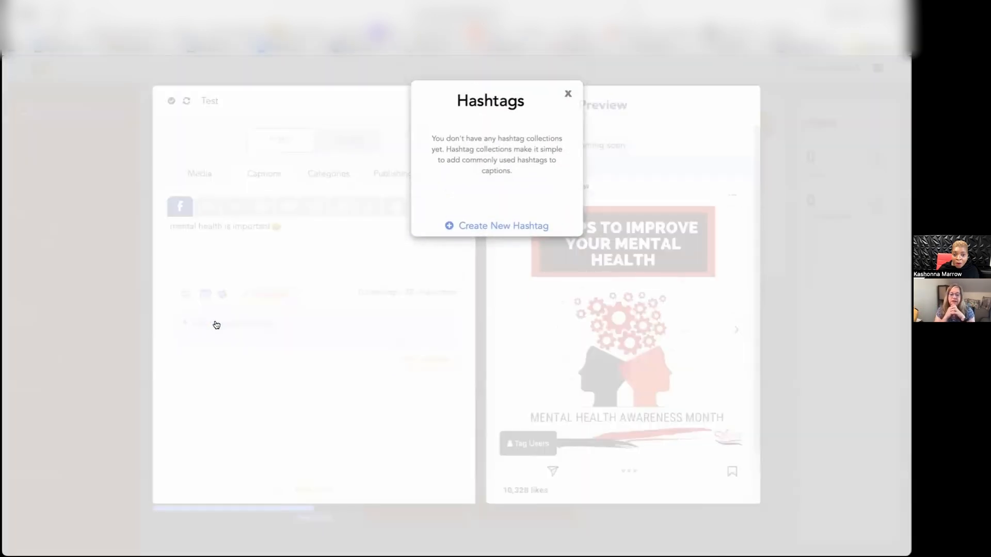
{"action": "left_click", "coordinate": [476, 227]}
{"action": "left_click", "coordinate": [452, 137]}
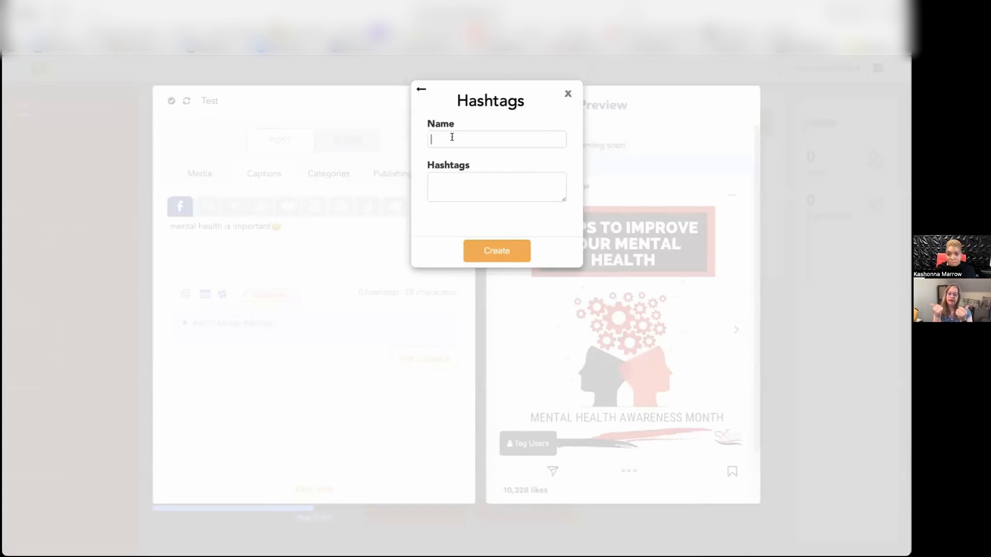
{"action": "left_click", "coordinate": [431, 181]}
{"action": "type", "text": "#simplykashonna"}
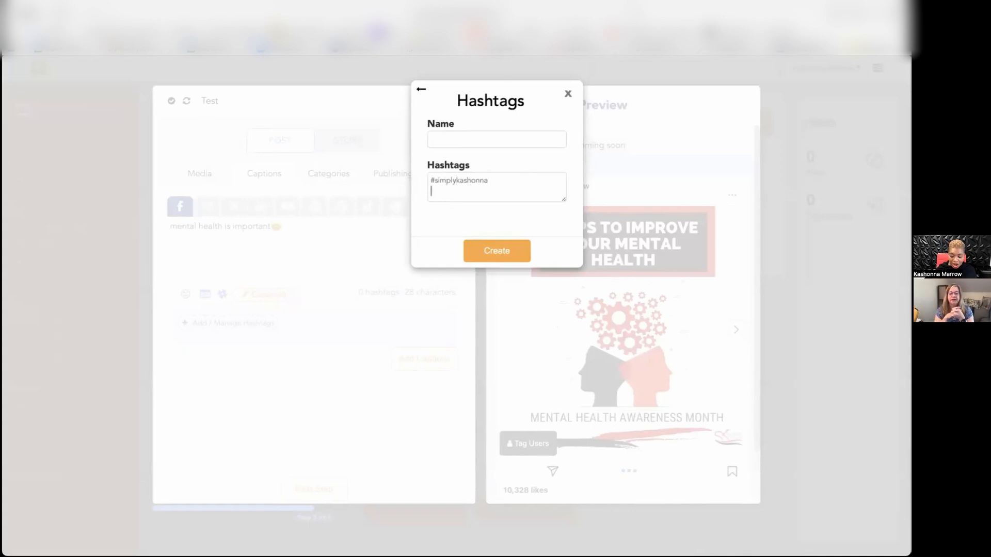
{"action": "key", "text": "Return"}
{"action": "type", "text": "#training"}
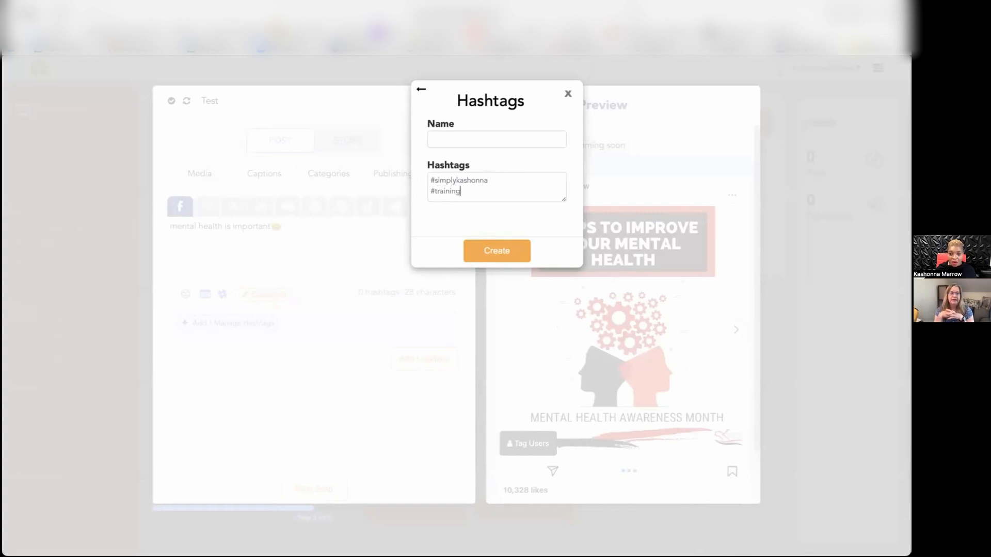
{"action": "key", "text": "Return"}
{"action": "type", "text": "#developmen"}
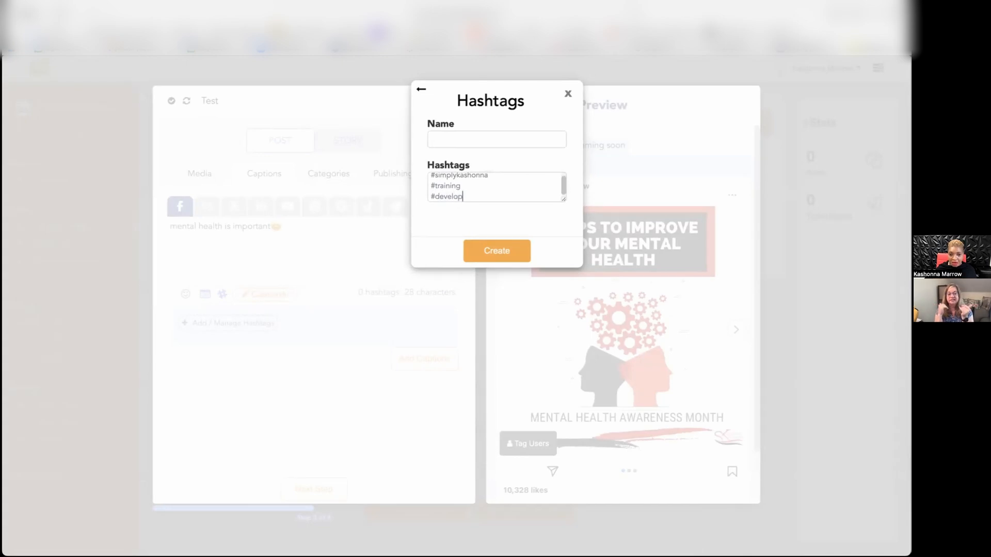
{"action": "type", "text": "t"}
{"action": "left_click", "coordinate": [448, 137]}
{"action": "type", "text": "Always"}
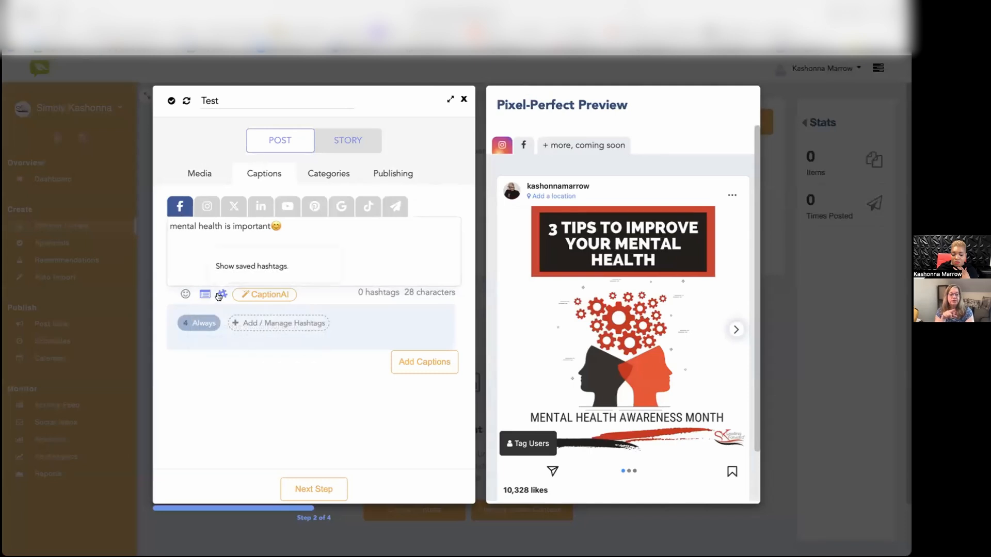
Step: Begin the LinkedIn caption with "Your team's", add a second line "Check-in today!" and add the network captions to the post
{"action": "left_click", "coordinate": [207, 206]}
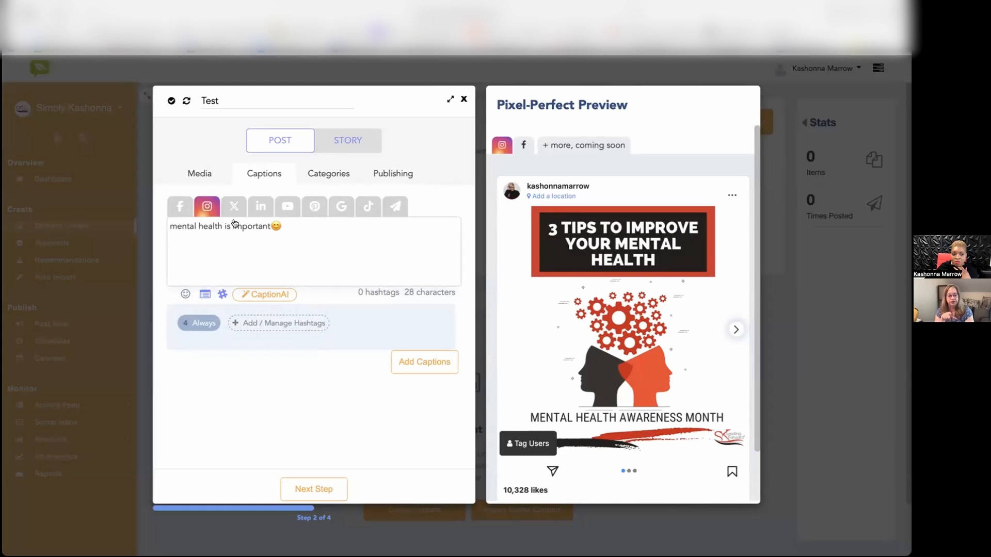
{"action": "left_click", "coordinate": [262, 209]}
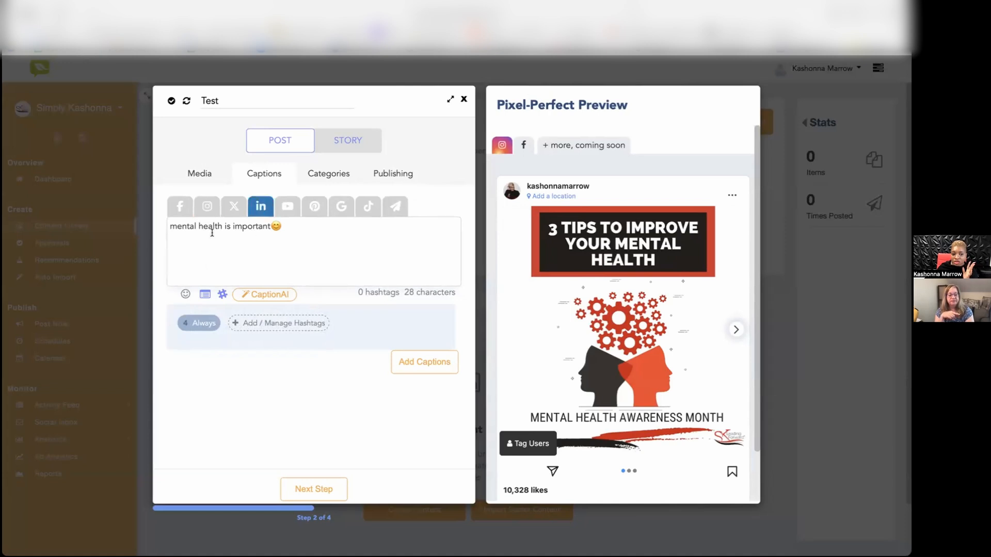
{"action": "left_click", "coordinate": [169, 225]}
{"action": "type", "text": "Your team's"}
{"action": "left_click", "coordinate": [297, 237]}
{"action": "type", "text": "\\"}
{"action": "key", "text": "Return"}
{"action": "type", "text": "Check-in today!"}
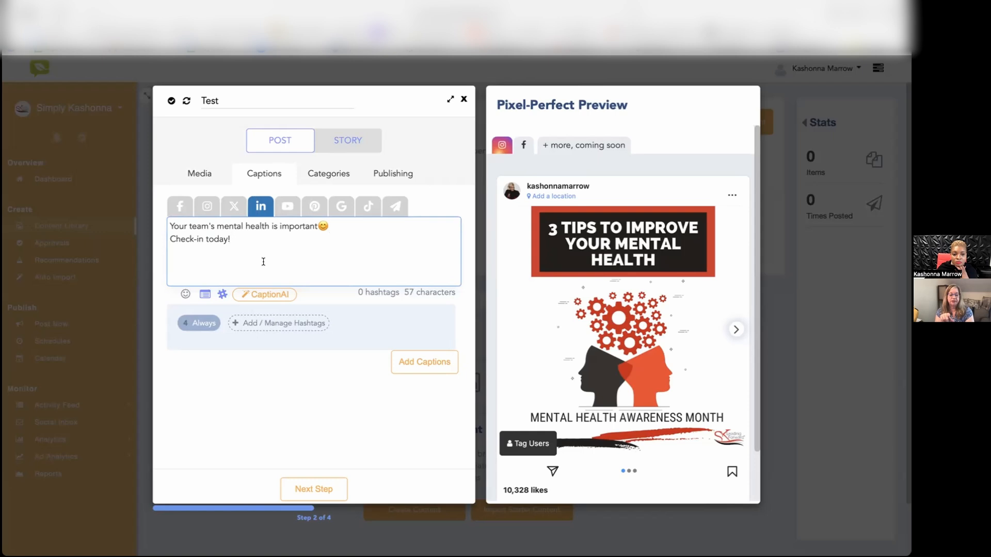
{"action": "left_click", "coordinate": [425, 363]}
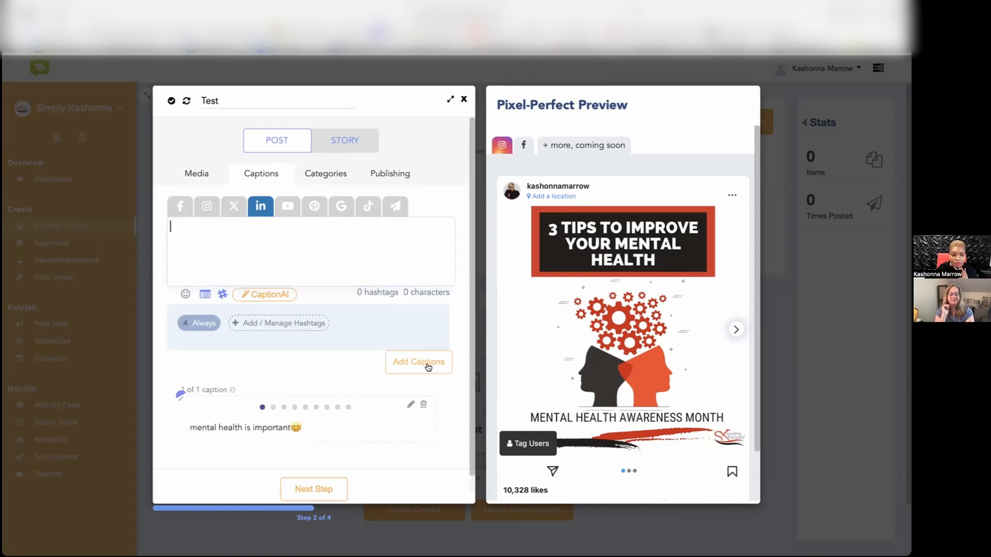